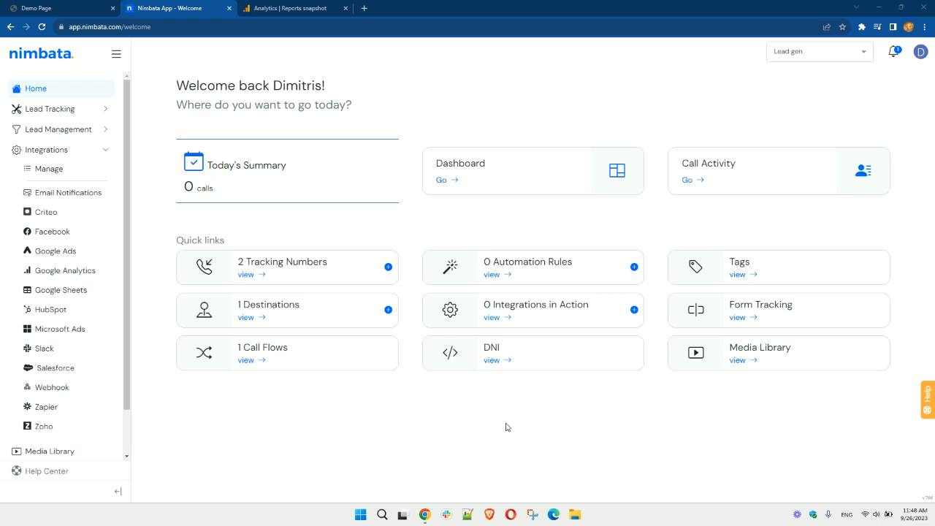
- Look through the available call tracking integrations and open the Google Analytics integration settings
{"action": "left_click", "coordinate": [59, 171]}
{"action": "left_click", "coordinate": [197, 51]}
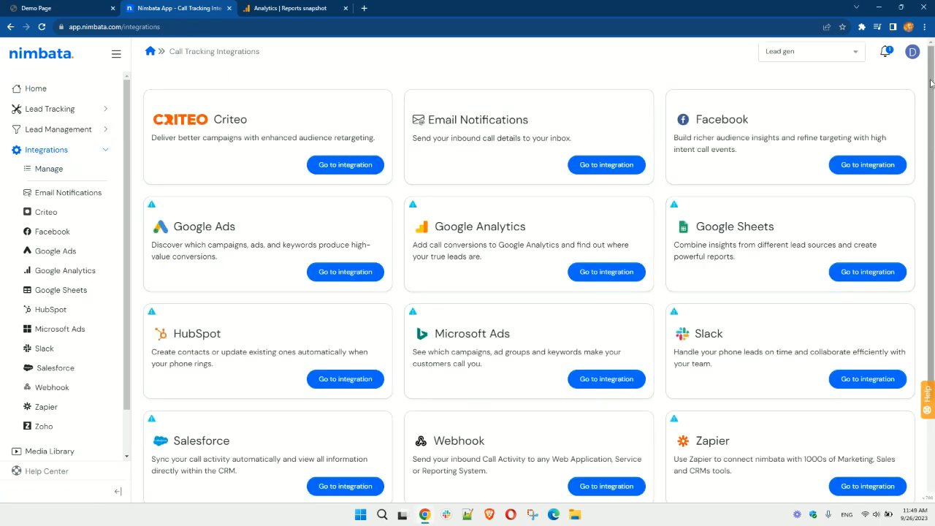
{"action": "left_click_drag", "start_coordinate": [931, 83], "coordinate": [931, 103]}
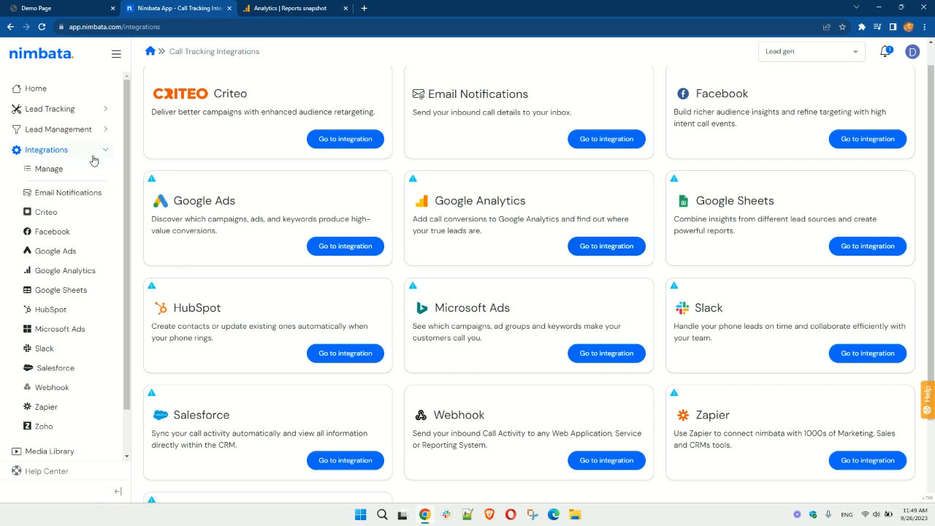
{"action": "left_click", "coordinate": [80, 270]}
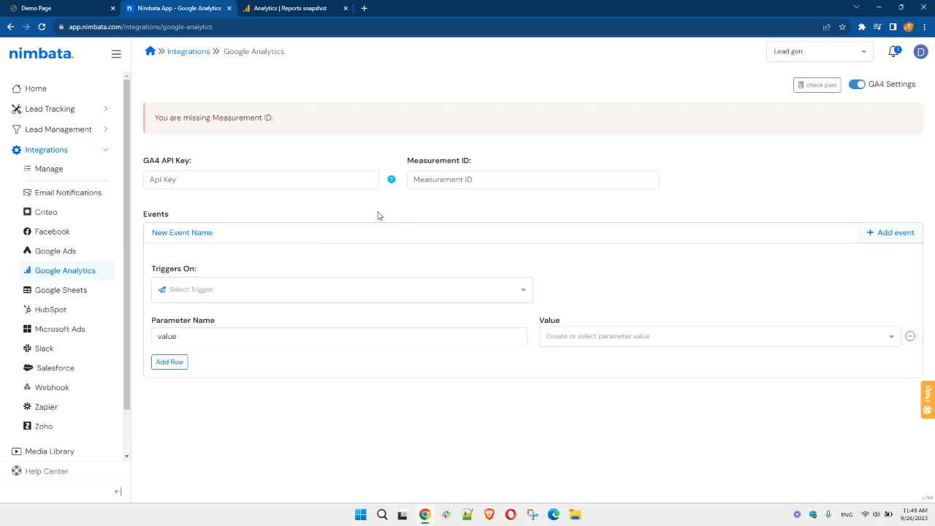
- Switch to Google Analytics and copy the Measurement ID from the ACME LTD web data stream in the property's admin settings
{"action": "left_click", "coordinate": [314, 9]}
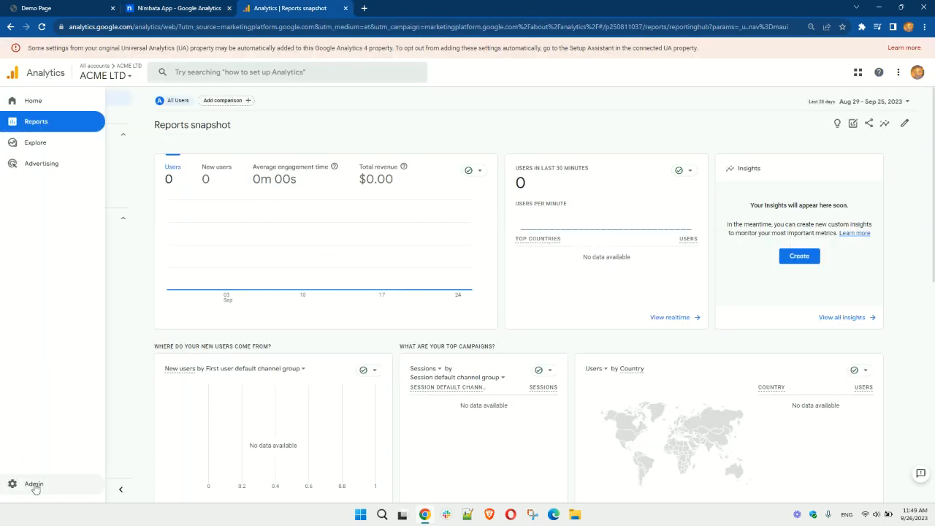
{"action": "left_click", "coordinate": [33, 484]}
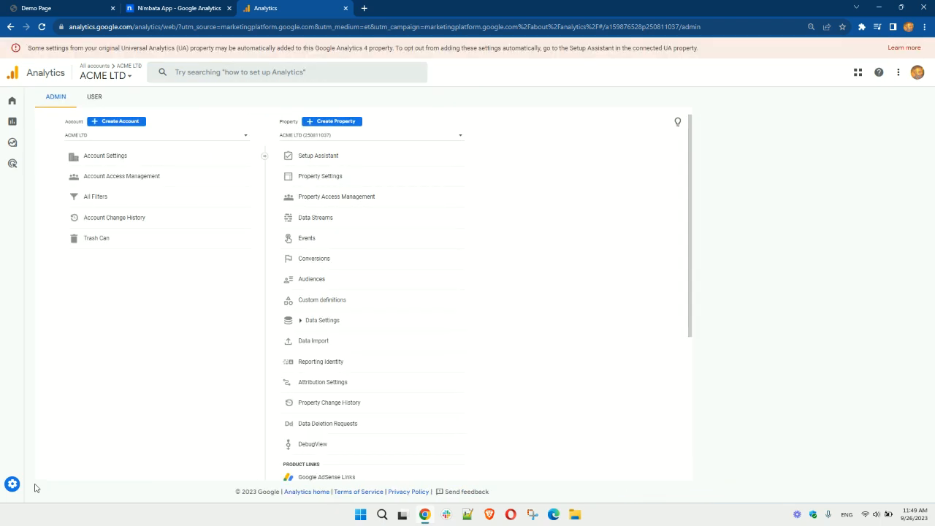
{"action": "left_click", "coordinate": [333, 216]}
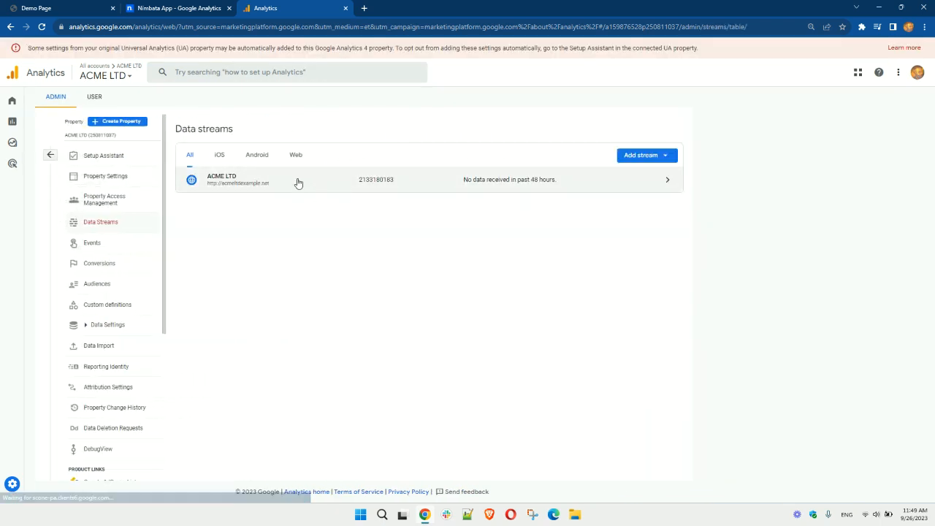
{"action": "left_click", "coordinate": [670, 184]}
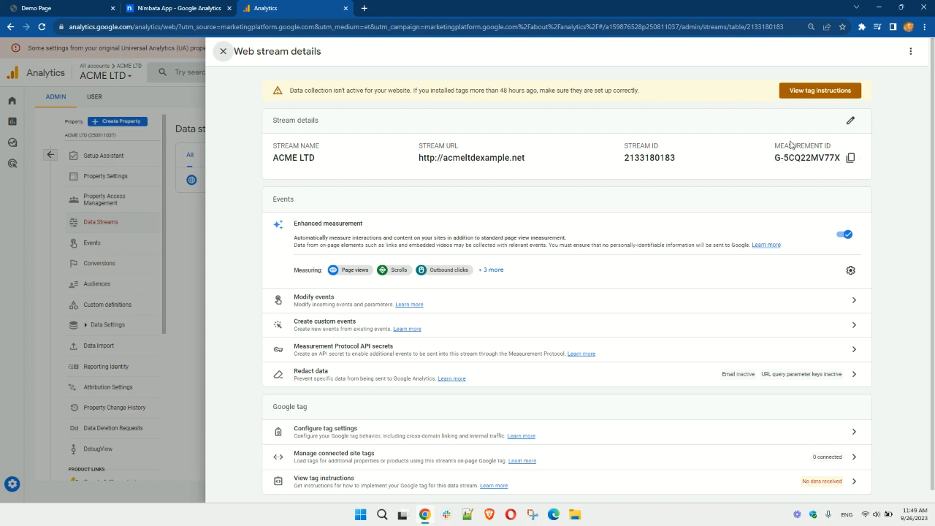
{"action": "left_click", "coordinate": [850, 157]}
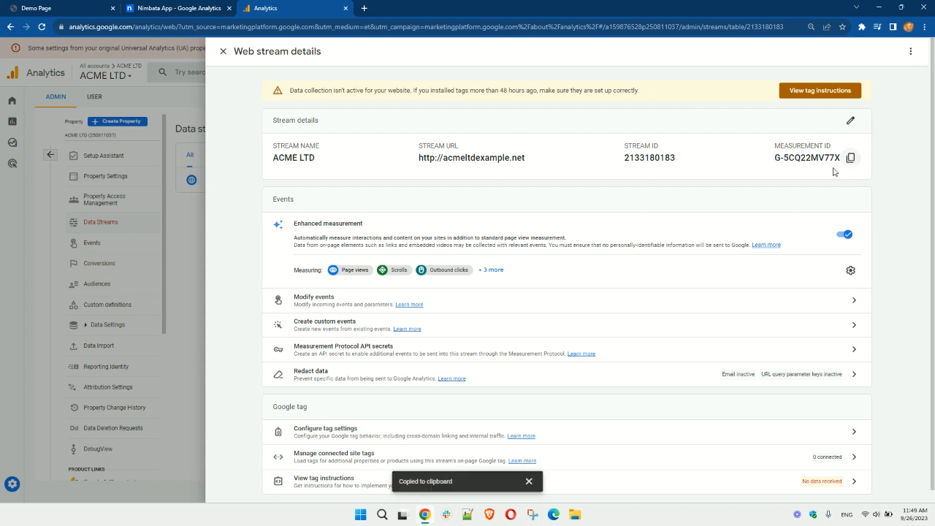
- Return to Nimbata and paste the copied Measurement ID into the GA4 settings
{"action": "left_click", "coordinate": [153, 9]}
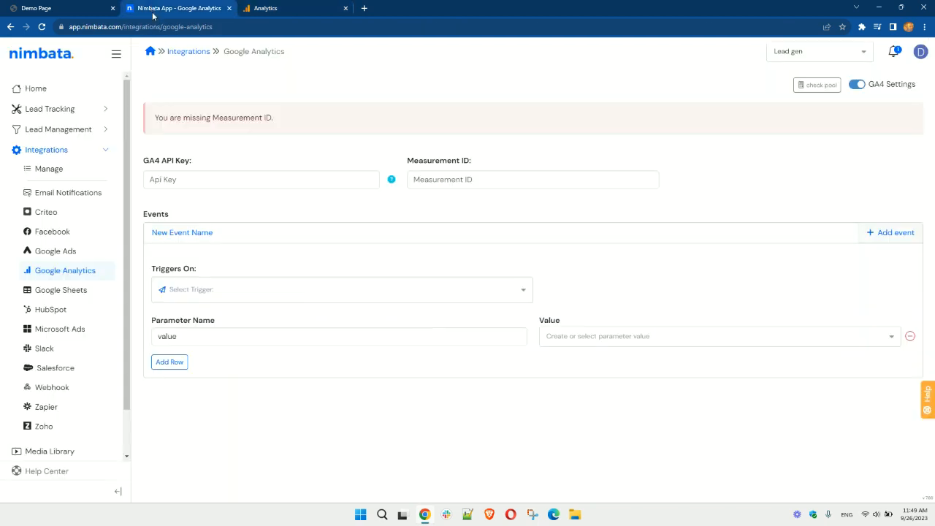
{"action": "left_click", "coordinate": [443, 178]}
{"action": "key", "text": "ctrl+v"}
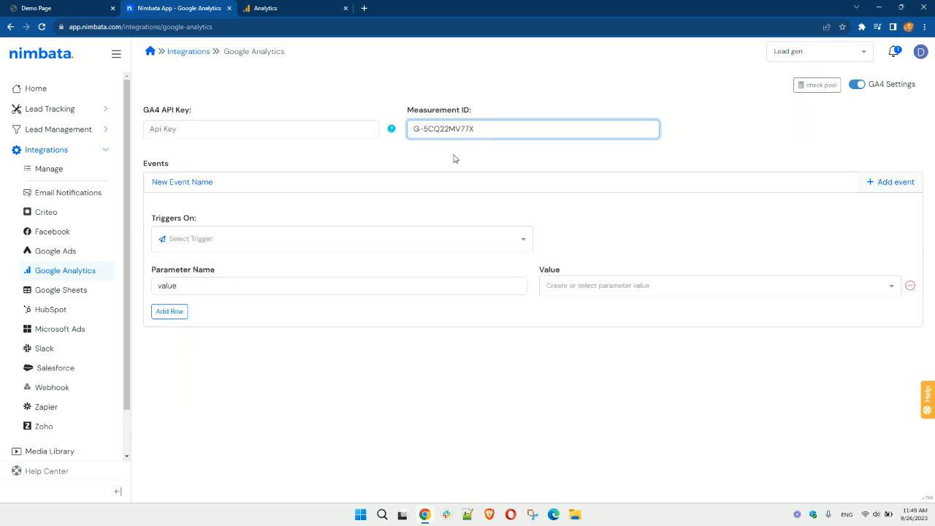
{"action": "left_click", "coordinate": [453, 156]}
- Copy the ACME LTD Measurement Protocol API secret from Google Analytics and paste it as the GA4 API Key in Nimbata
{"action": "left_click", "coordinate": [210, 130]}
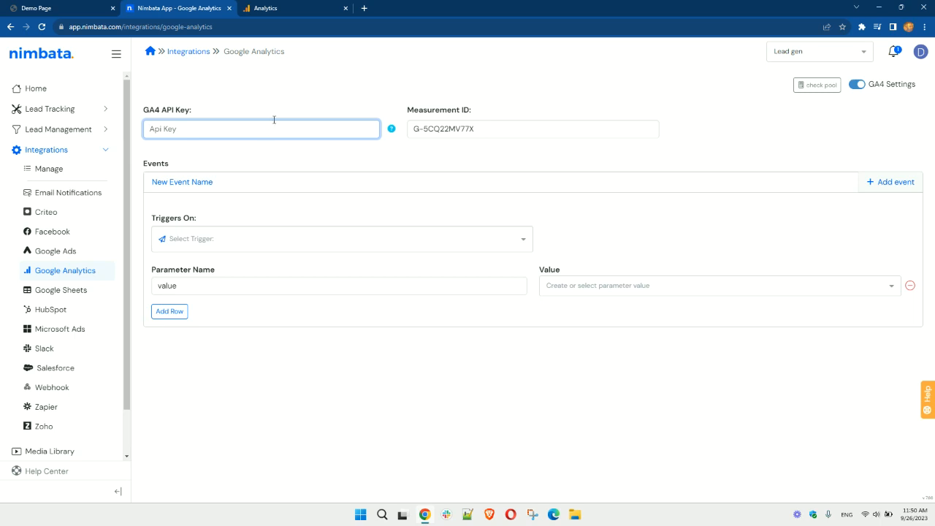
{"action": "left_click", "coordinate": [306, 14]}
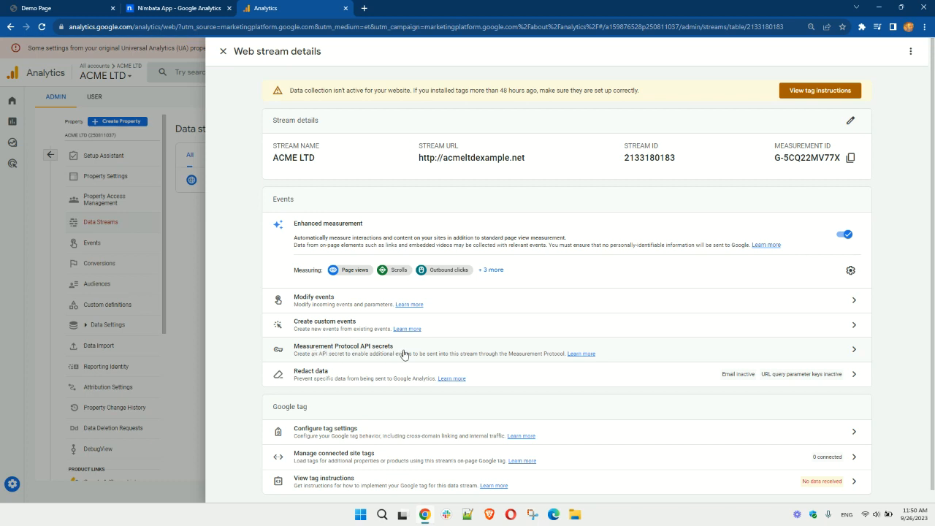
{"action": "left_click", "coordinate": [854, 349]}
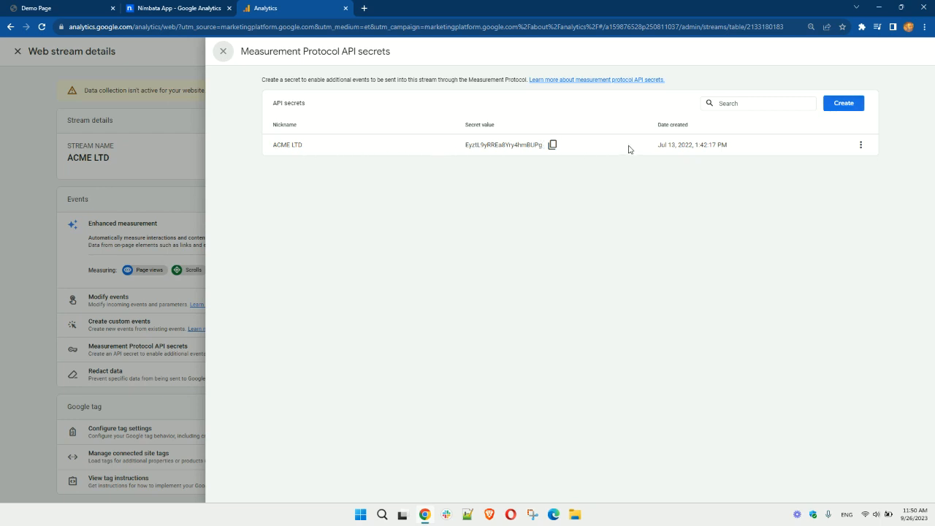
{"action": "left_click", "coordinate": [553, 146]}
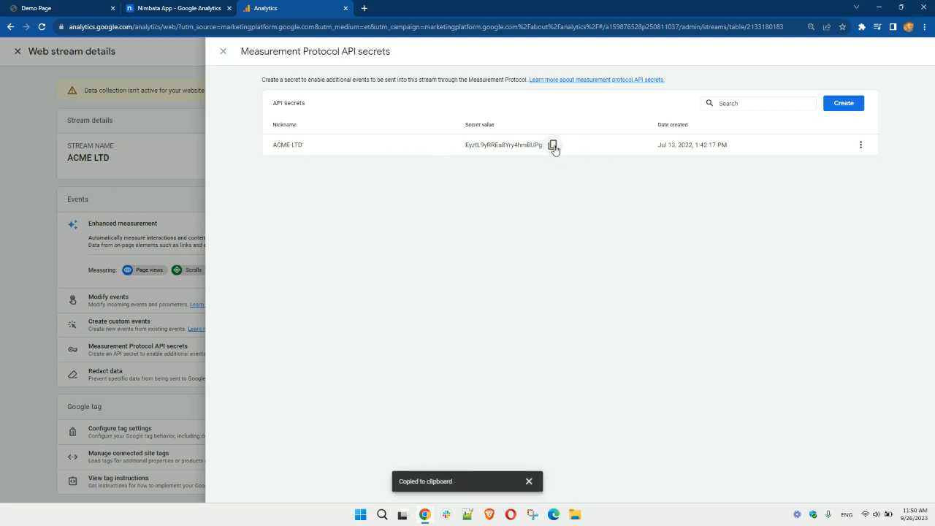
{"action": "left_click", "coordinate": [158, 7]}
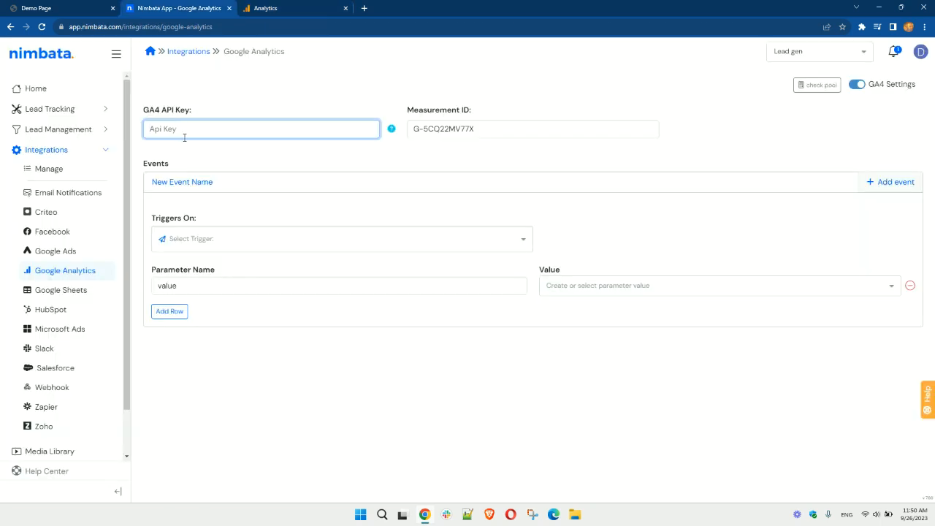
{"action": "key", "text": "ctrl+v"}
{"action": "left_click", "coordinate": [395, 159]}
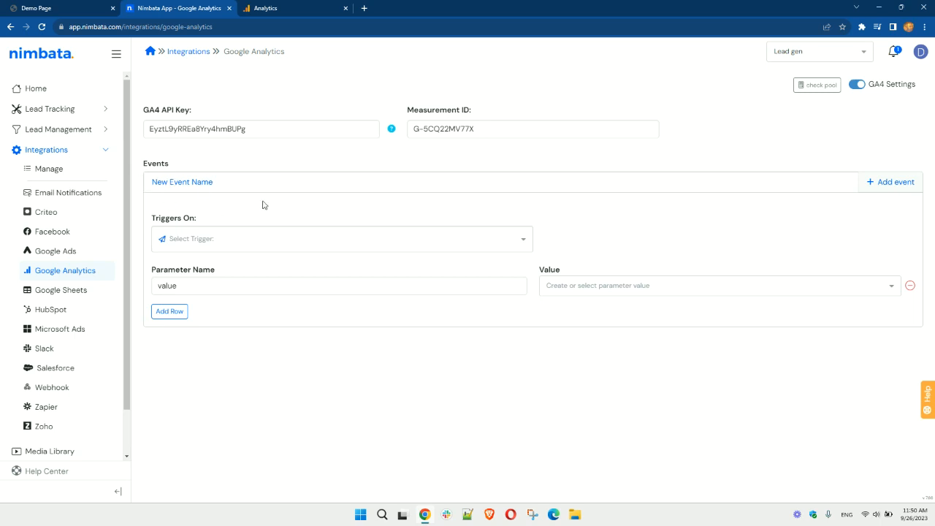
- Name the new event All_Calls and set it to trigger After Every Call
{"action": "left_click", "coordinate": [186, 183]}
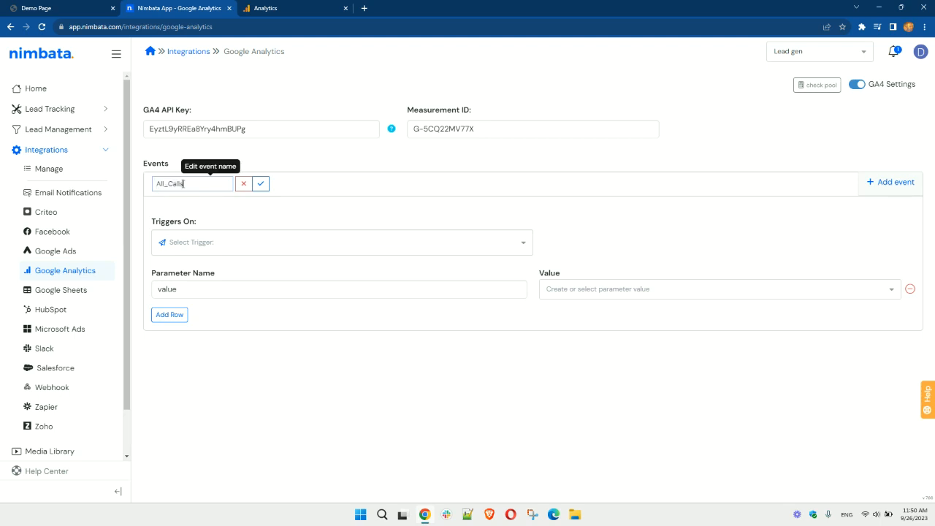
{"action": "left_click", "coordinate": [263, 185]}
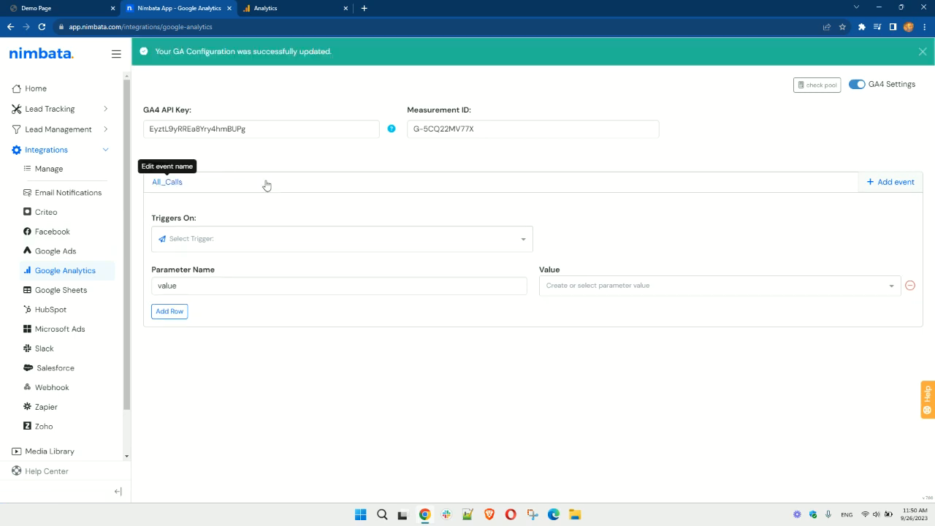
{"action": "left_click", "coordinate": [384, 241]}
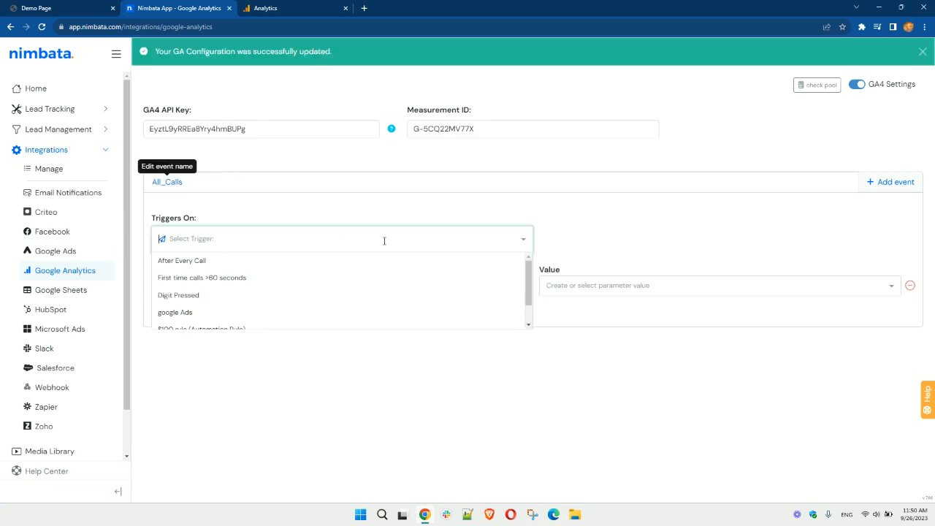
{"action": "left_click", "coordinate": [199, 262]}
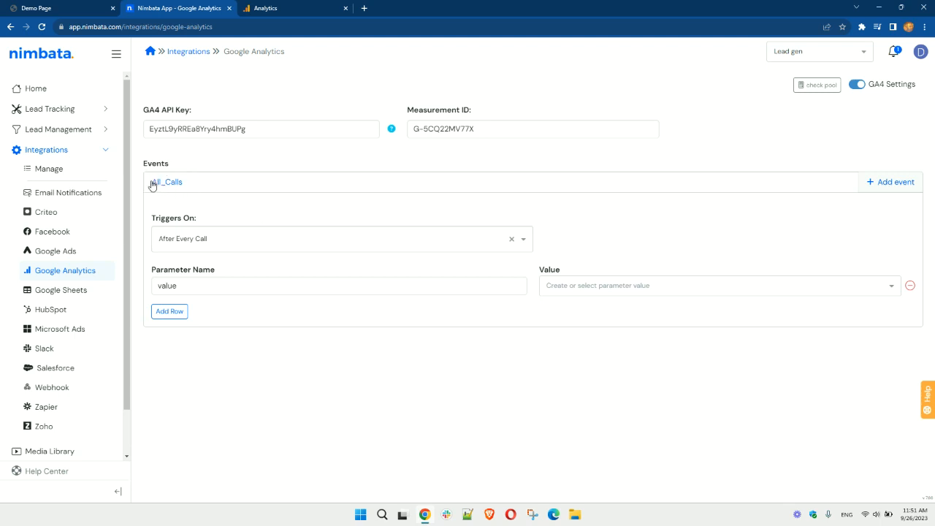
- Switch to Google Analytics, close the stream details and view the property's existing events in the admin settings
{"action": "left_click", "coordinate": [305, 7]}
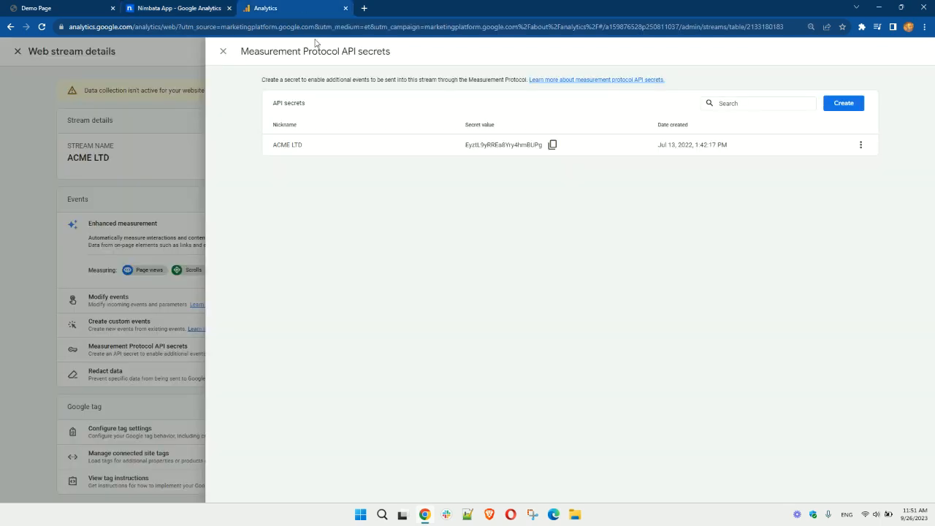
{"action": "left_click", "coordinate": [223, 51]}
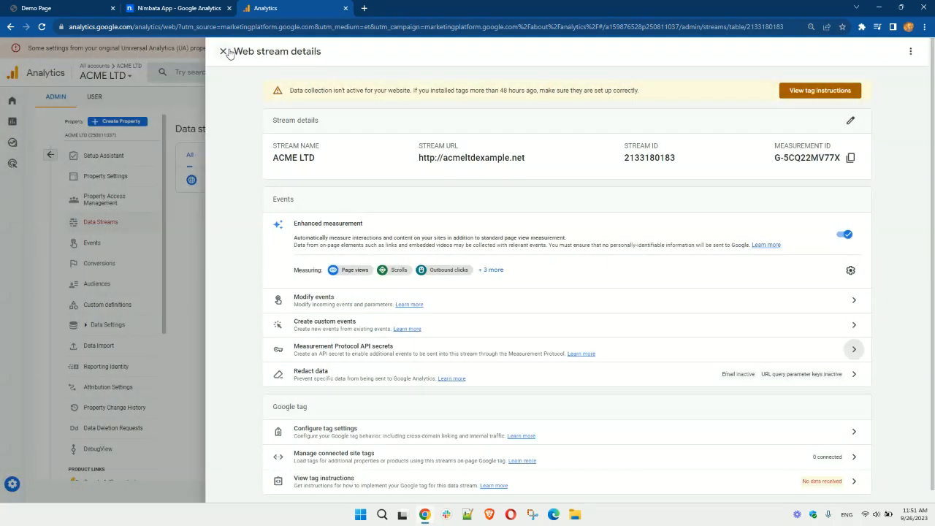
{"action": "left_click", "coordinate": [223, 51]}
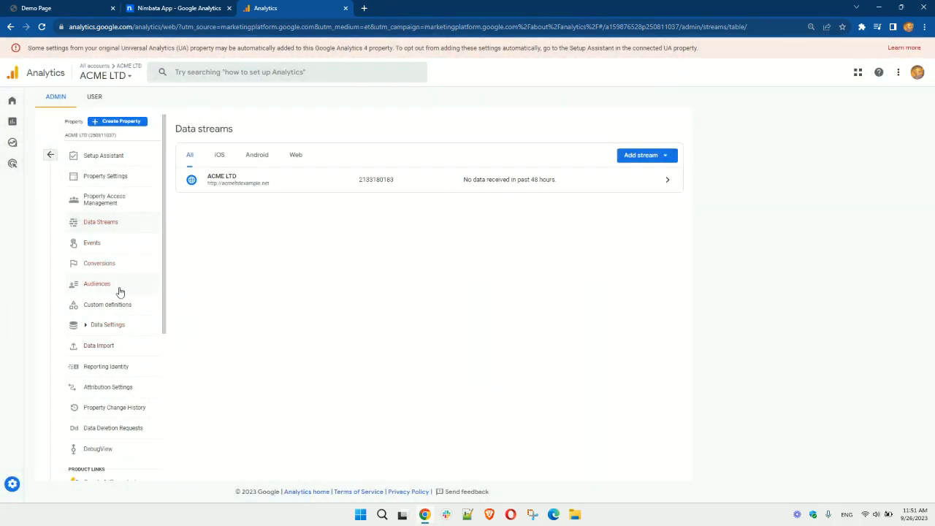
{"action": "scroll", "coordinate": [124, 263], "scroll_direction": "down", "scroll_amount": 3}
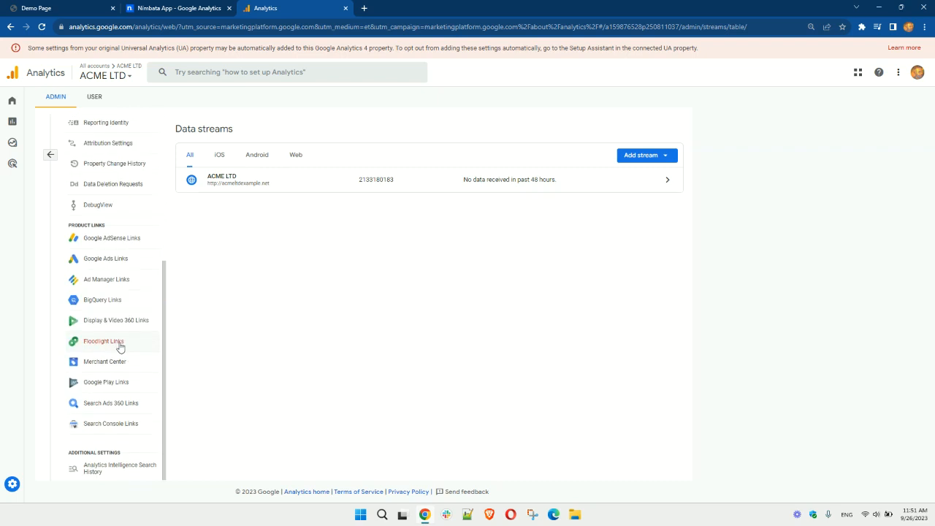
{"action": "scroll", "coordinate": [120, 343], "scroll_direction": "up", "scroll_amount": 4}
{"action": "left_click", "coordinate": [96, 252]}
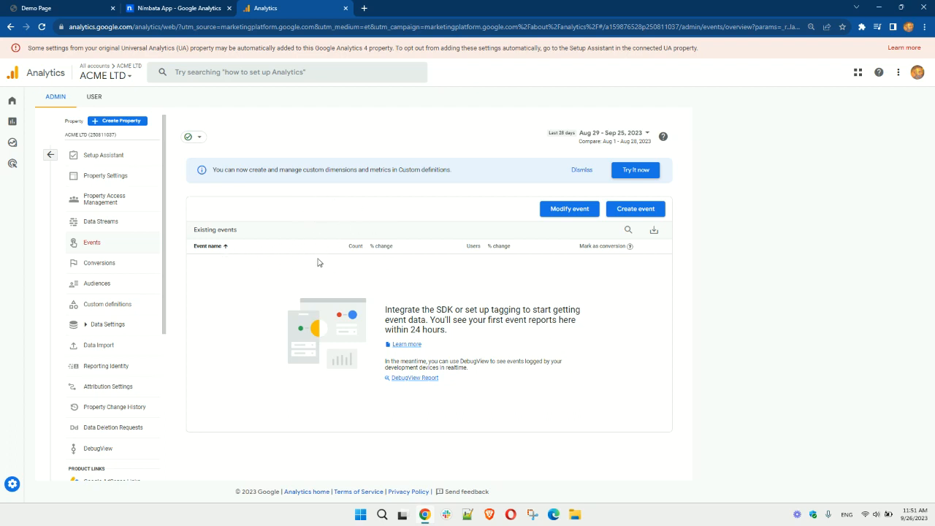
- Return to Nimbata, add a second parameter row to All_Calls and define the first parameter as start_time with the value Start Time
{"action": "left_click", "coordinate": [170, 9]}
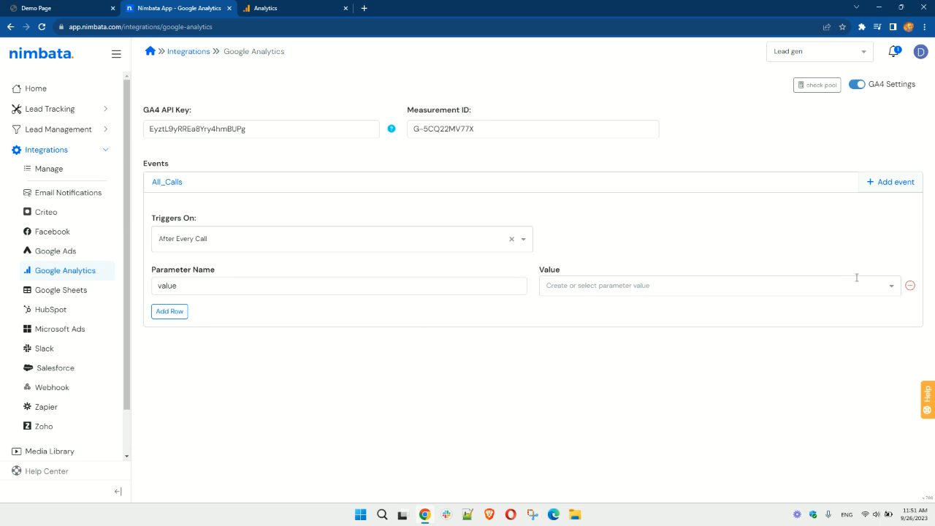
{"action": "left_click", "coordinate": [172, 312]}
{"action": "left_click", "coordinate": [669, 286]}
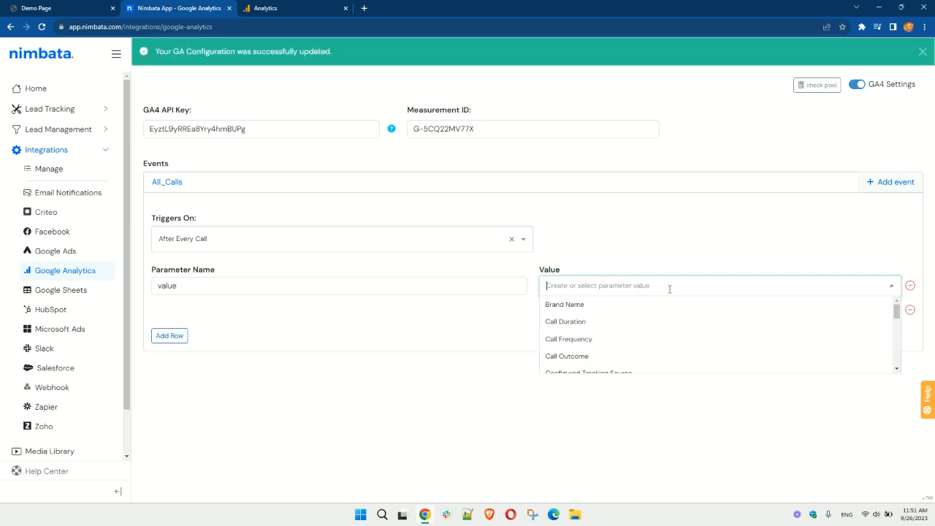
{"action": "left_click_drag", "start_coordinate": [895, 309], "coordinate": [899, 311]}
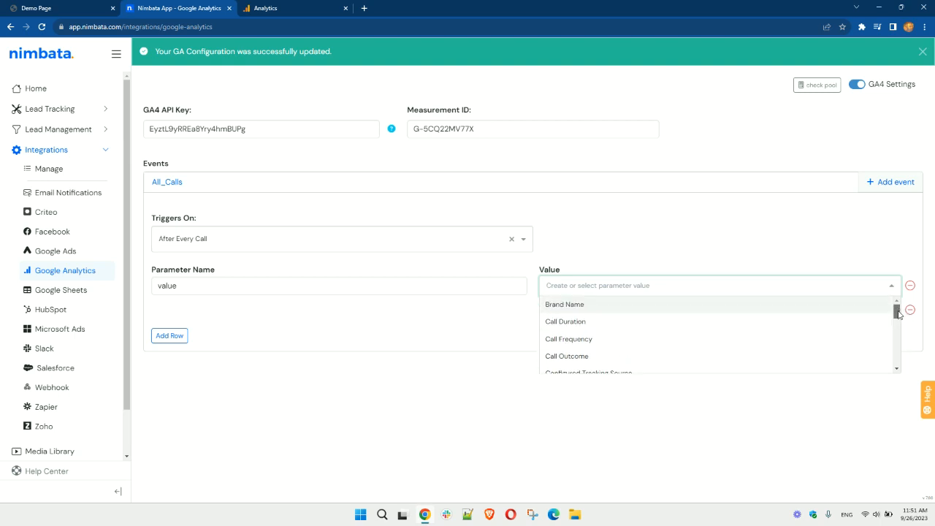
{"action": "left_click_drag", "start_coordinate": [898, 313], "coordinate": [896, 339]}
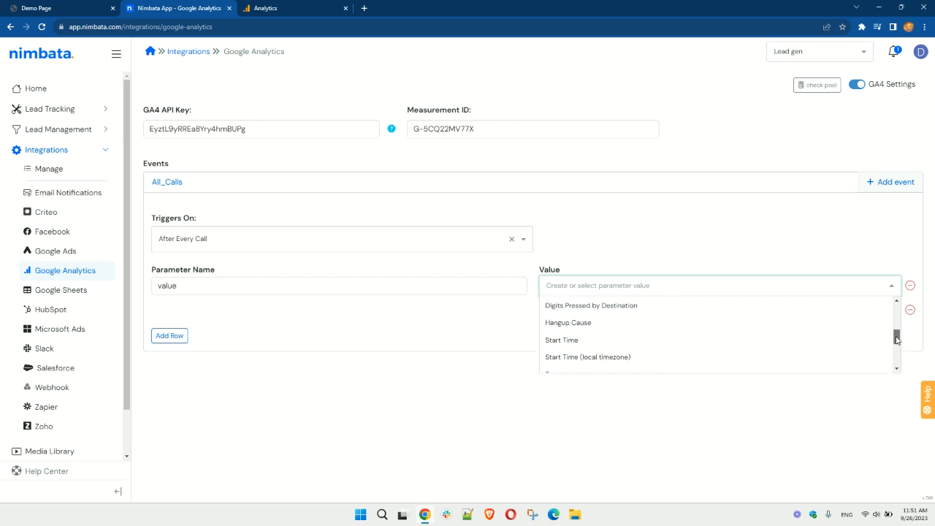
{"action": "left_click", "coordinate": [567, 341]}
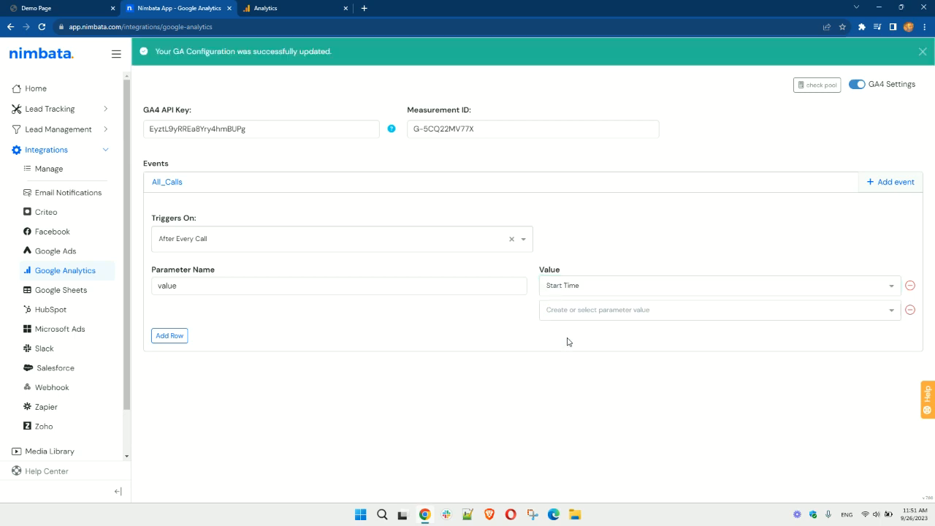
{"action": "double_click", "coordinate": [167, 285]}
{"action": "type", "text": "start_time"}
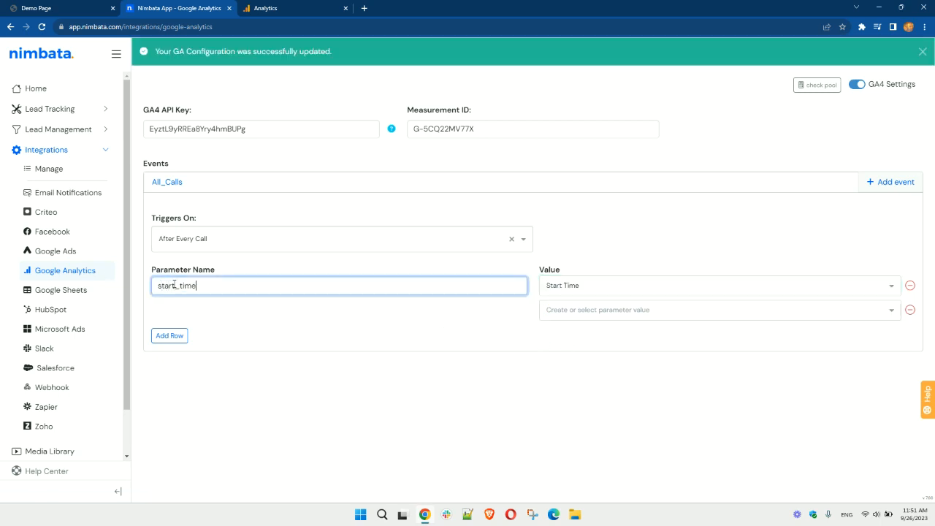
- Define the second All_Calls parameter as call_duration with the value Call Duration
{"action": "left_click", "coordinate": [547, 312]}
{"action": "left_click", "coordinate": [609, 344]}
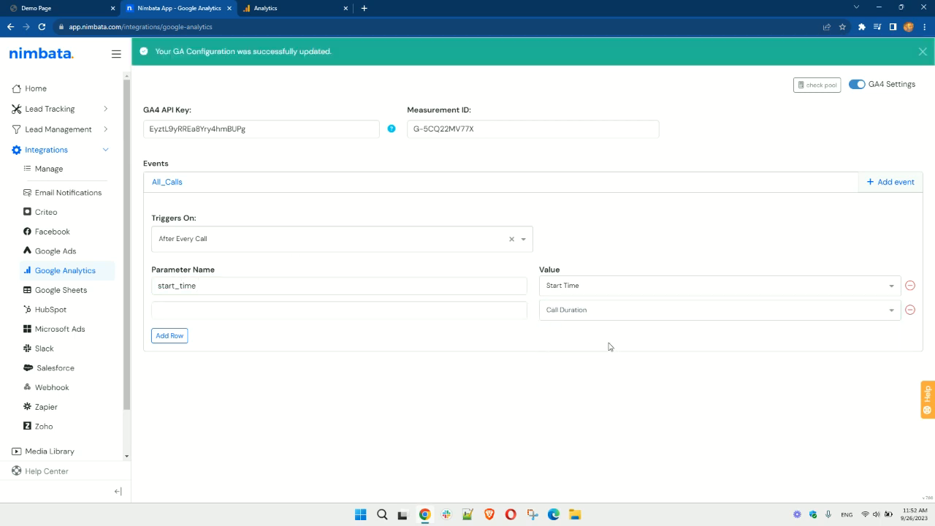
{"action": "left_click", "coordinate": [241, 306]}
{"action": "type", "text": "ca"}
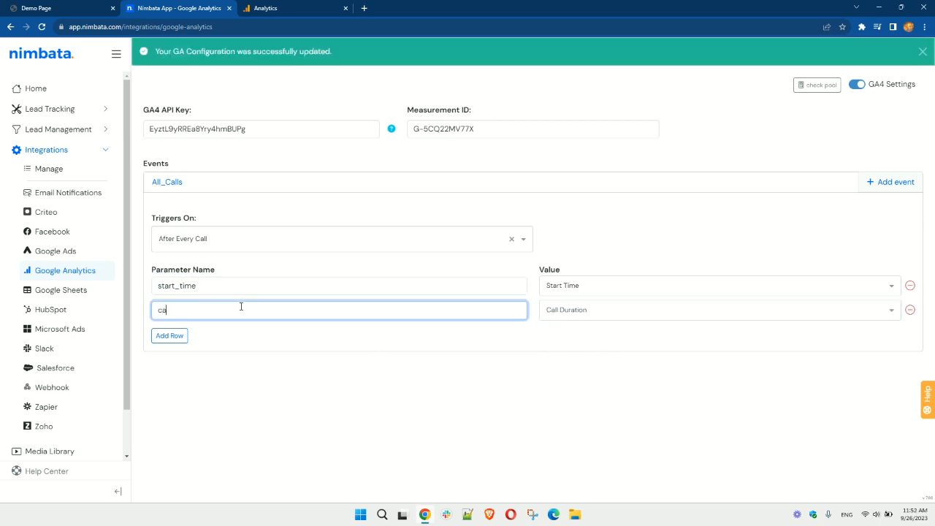
{"action": "type", "text": "ll_duration"}
{"action": "left_click", "coordinate": [363, 361]}
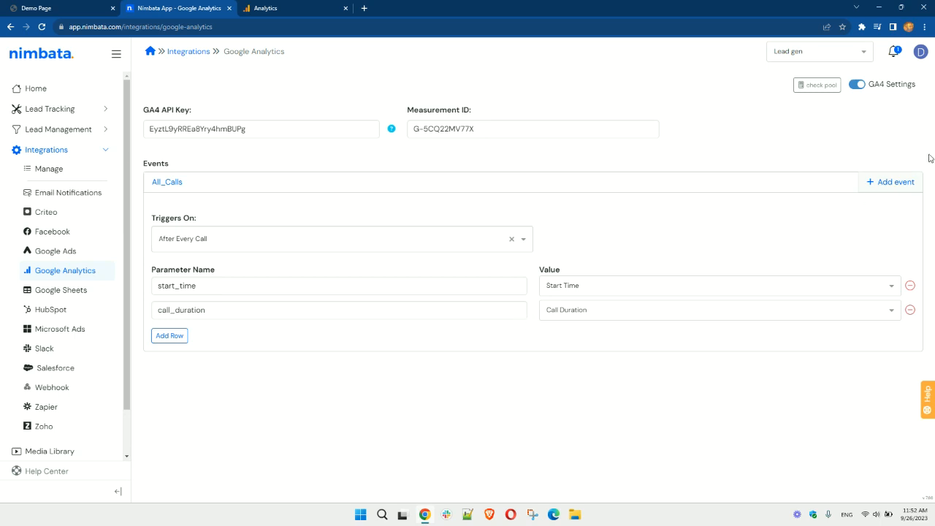
- Add a second event named First_Time_Callers and switch back to the All_Calls event
{"action": "left_click", "coordinate": [892, 184]}
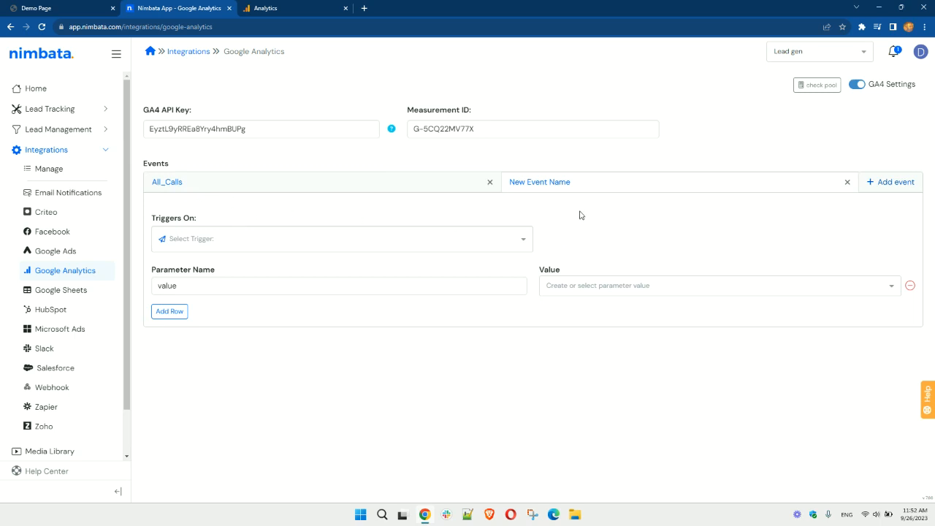
{"action": "left_click", "coordinate": [543, 184]}
{"action": "type", "text": "F"}
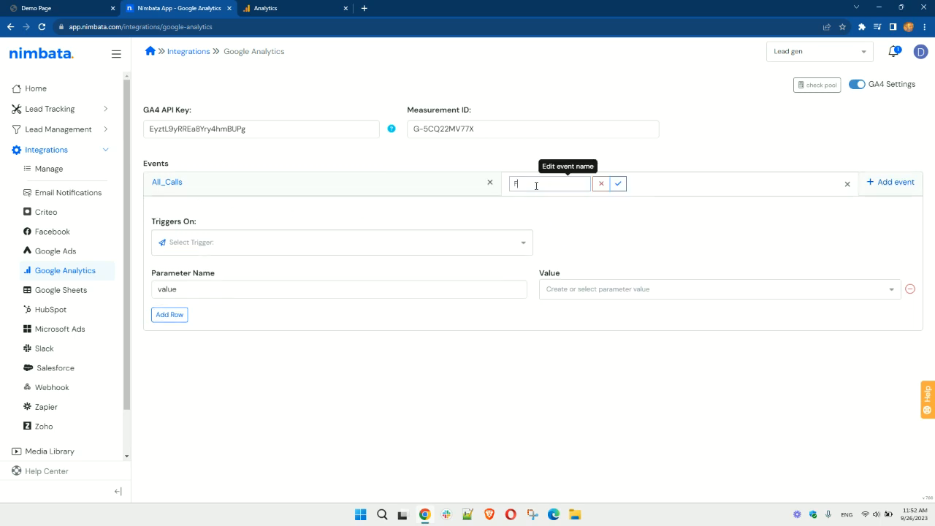
{"action": "type", "text": "irst_Time_Callers"}
{"action": "left_click", "coordinate": [618, 183]}
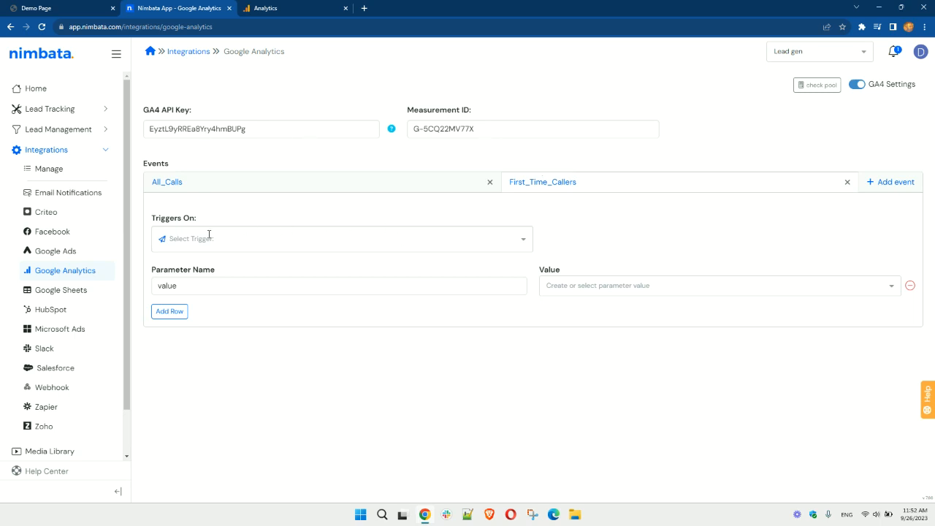
{"action": "left_click", "coordinate": [186, 184]}
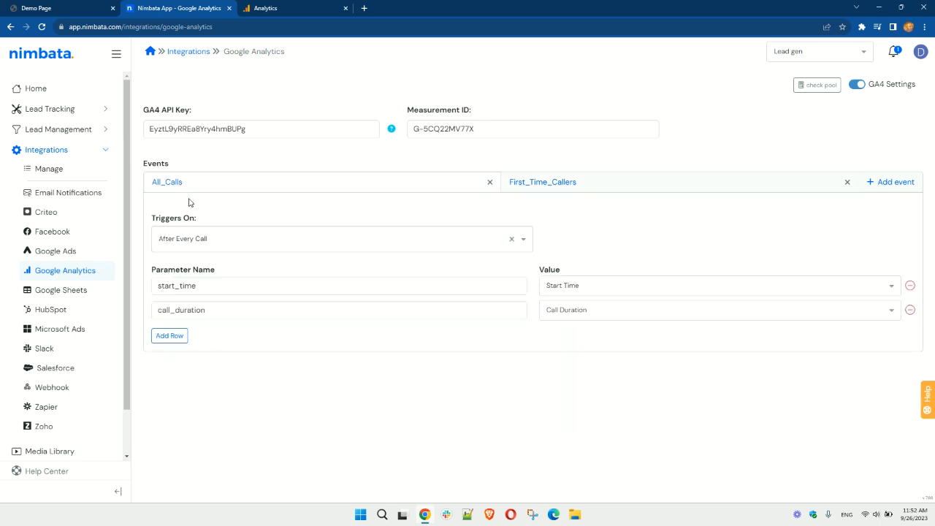